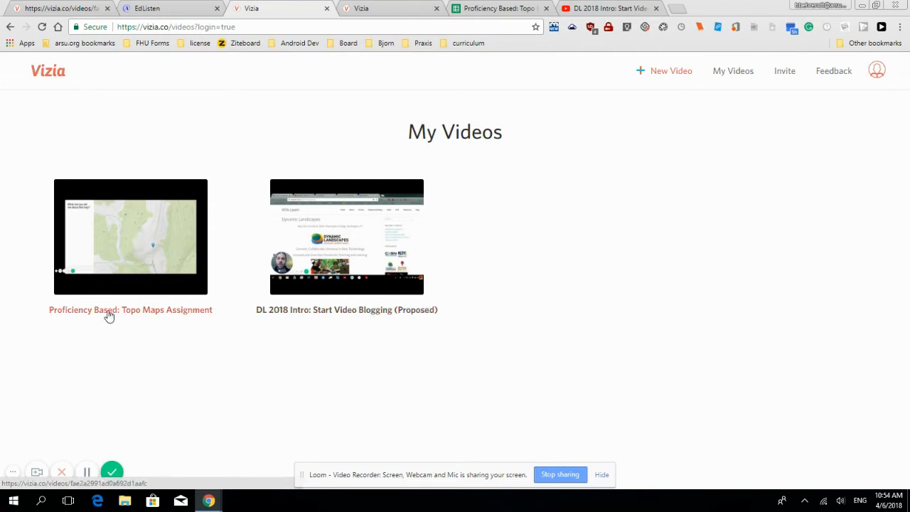
Open the Proficiency Based: Topo Maps Assignment video page and seek along its timeline to examine the interaction types on offer
left_click(369, 7)
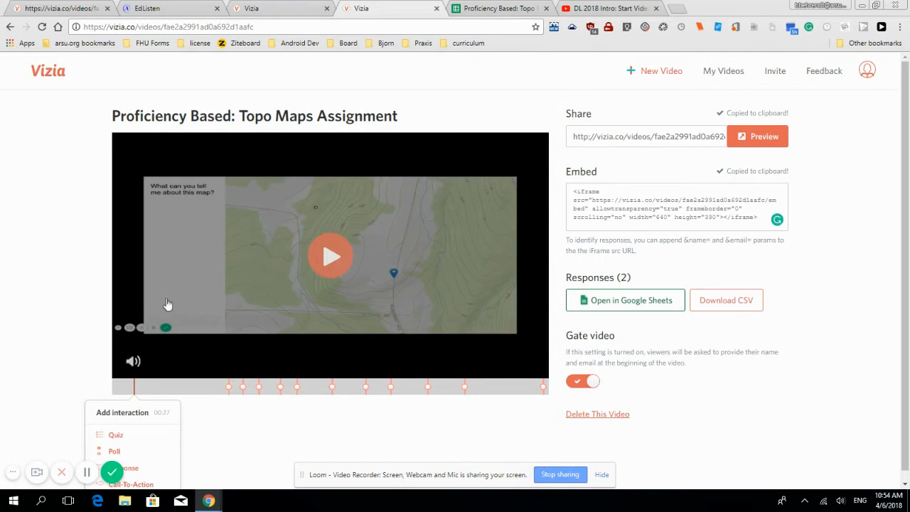
left_click(120, 388)
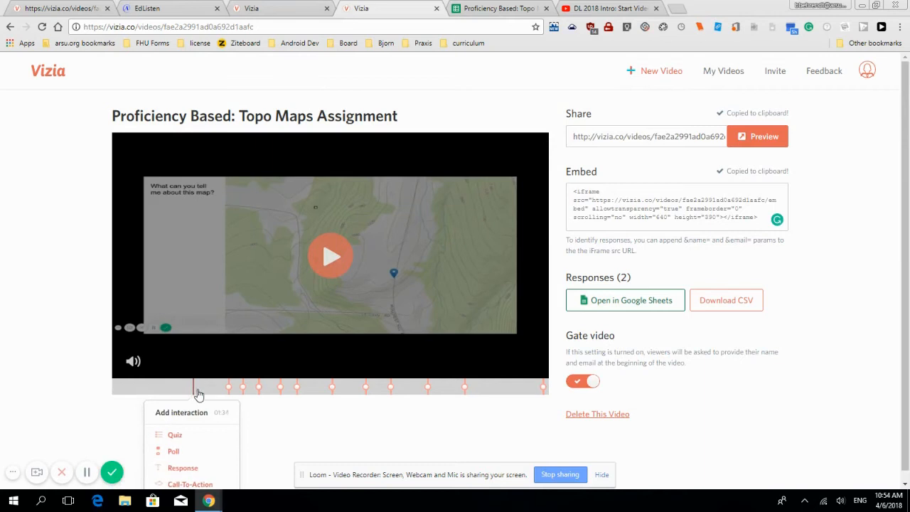
left_click(139, 391)
left_click(174, 389)
left_click(176, 387)
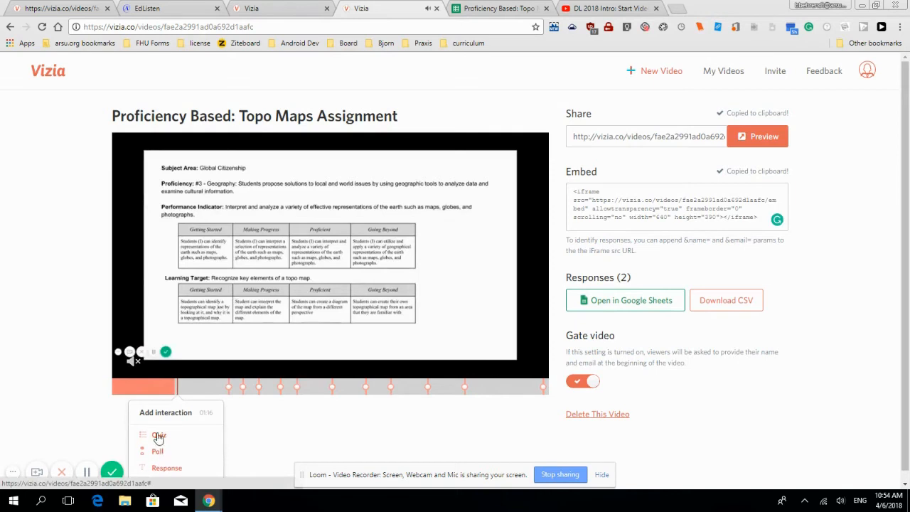
scroll(217, 459, "down", 2)
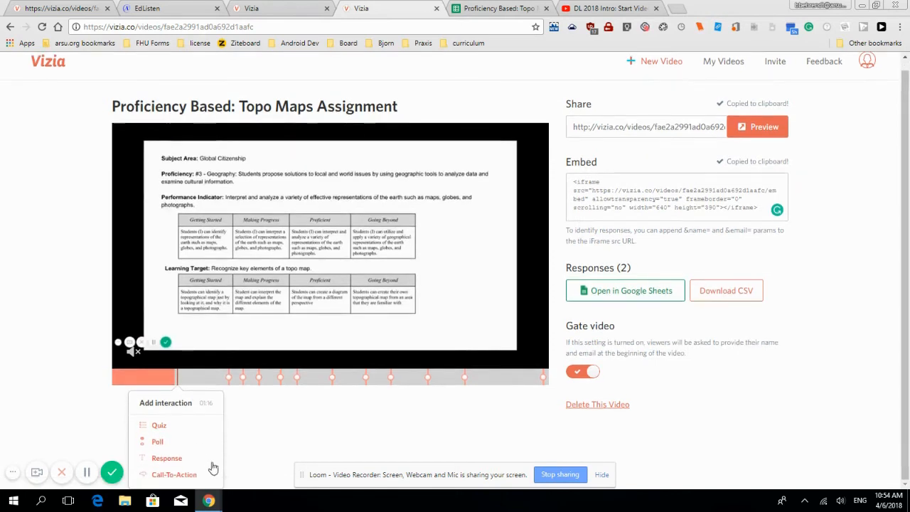
left_click(149, 379)
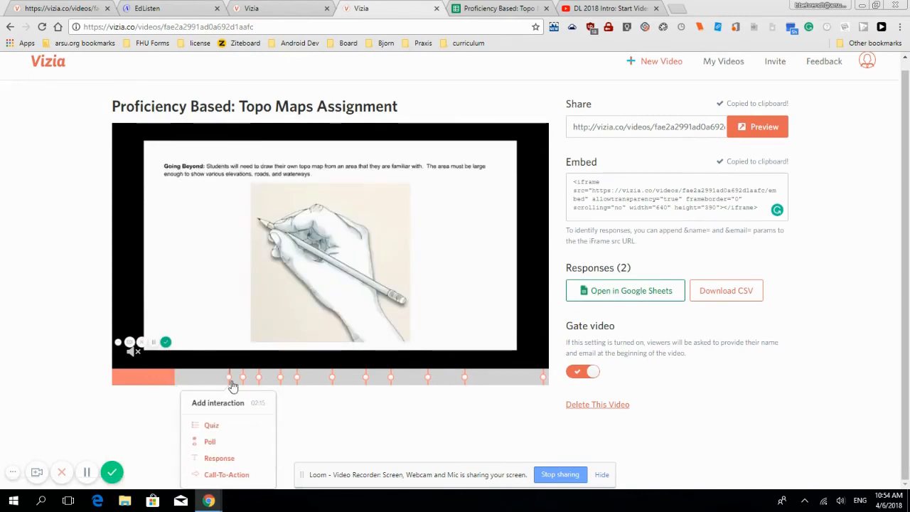
Open the quiz at 02:14 for editing to view its question and choices, and leave it without saving
left_click(229, 382)
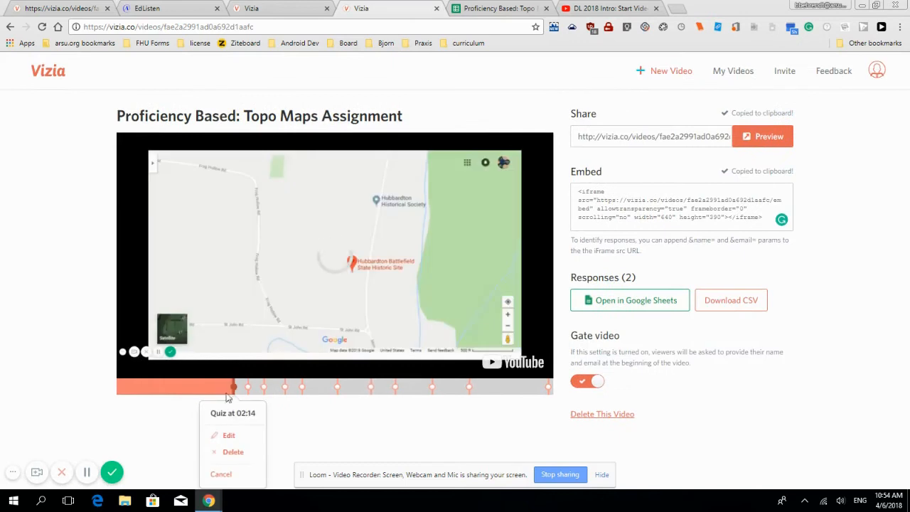
left_click(229, 436)
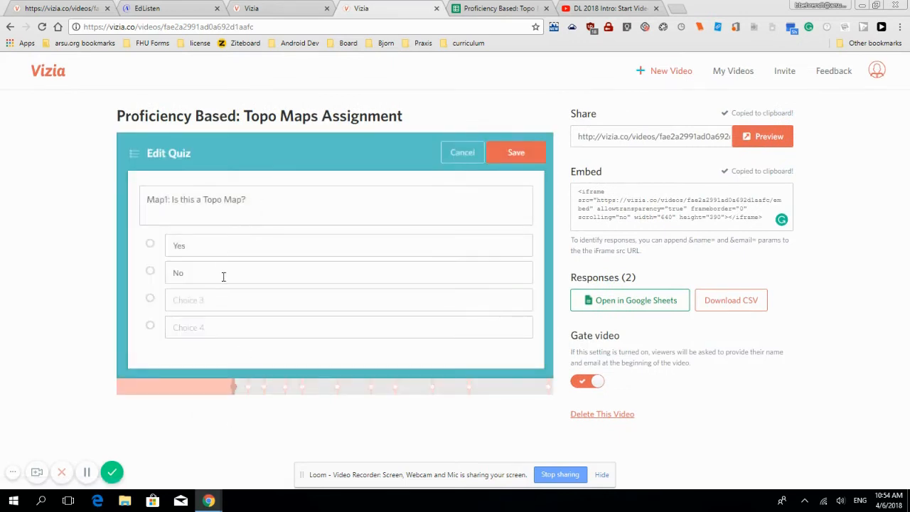
left_click(464, 153)
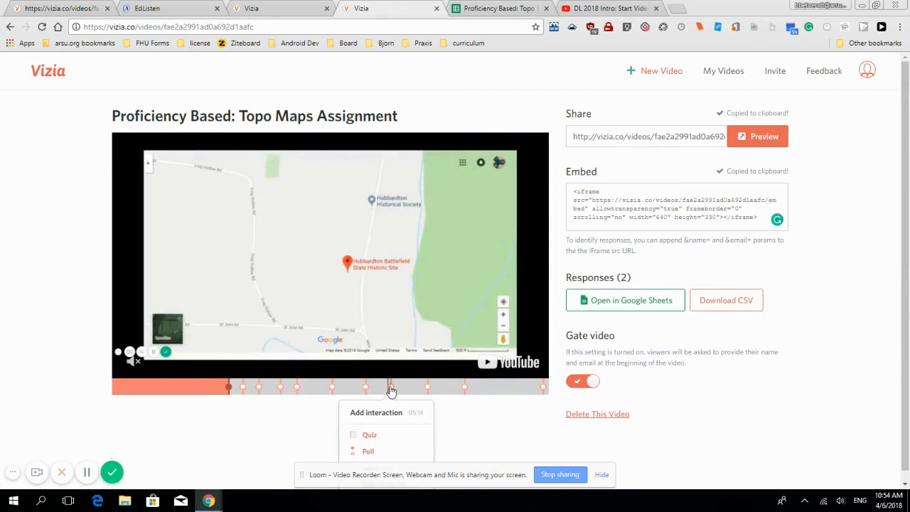
Open the response interaction near 05:15 for editing to view its open-ended question, and leave it without saving
left_click(390, 387)
left_click(384, 435)
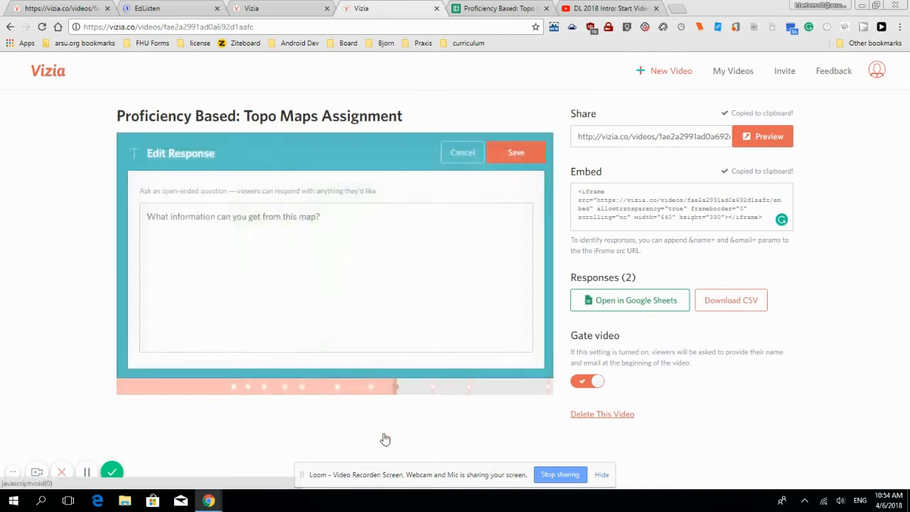
left_click(462, 152)
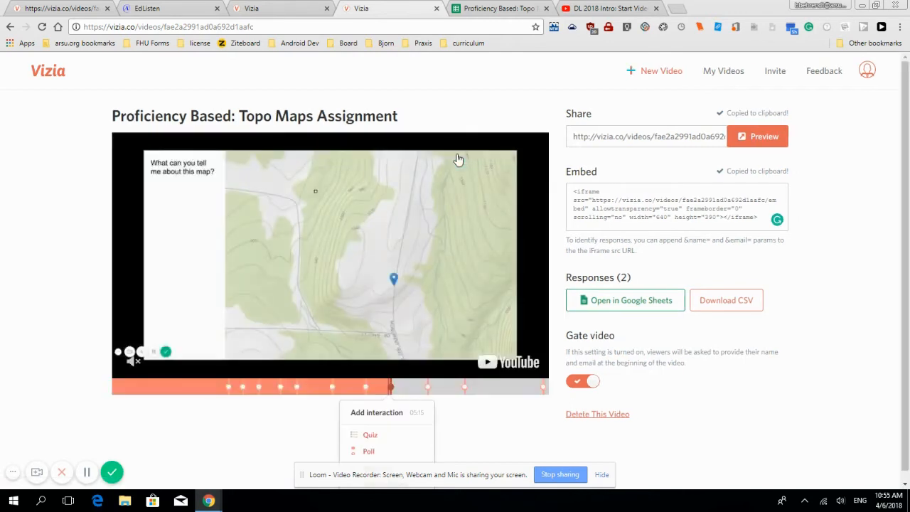
Copy the Topo Maps video's share link and embed code, and read the description of the Gate video setting
left_click(591, 138)
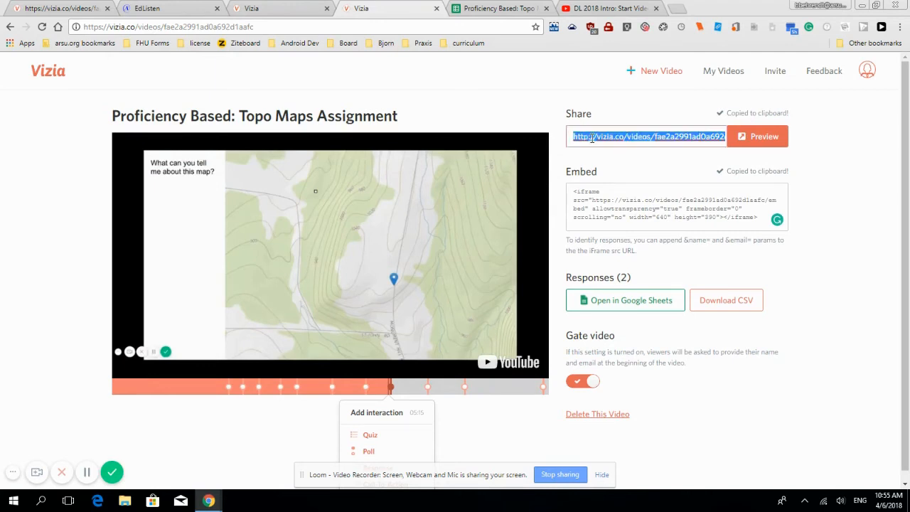
left_click(605, 208)
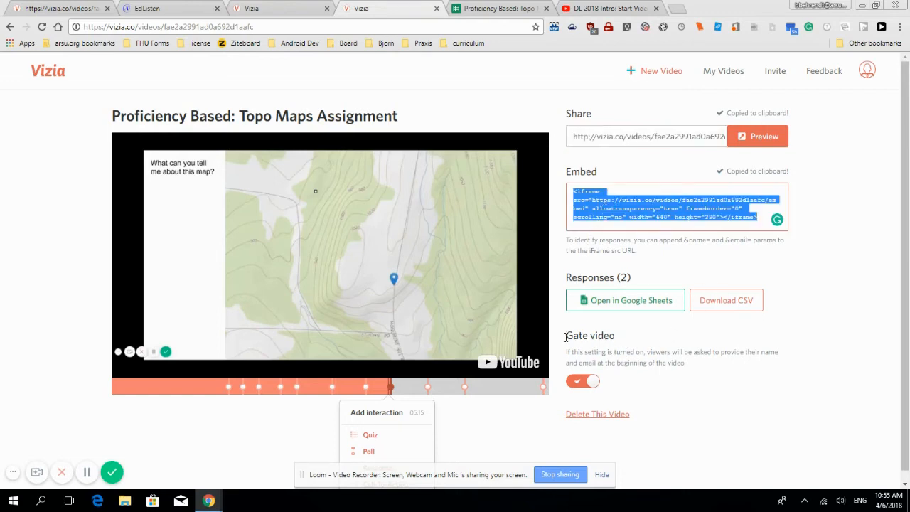
left_click_drag(568, 335, 620, 343)
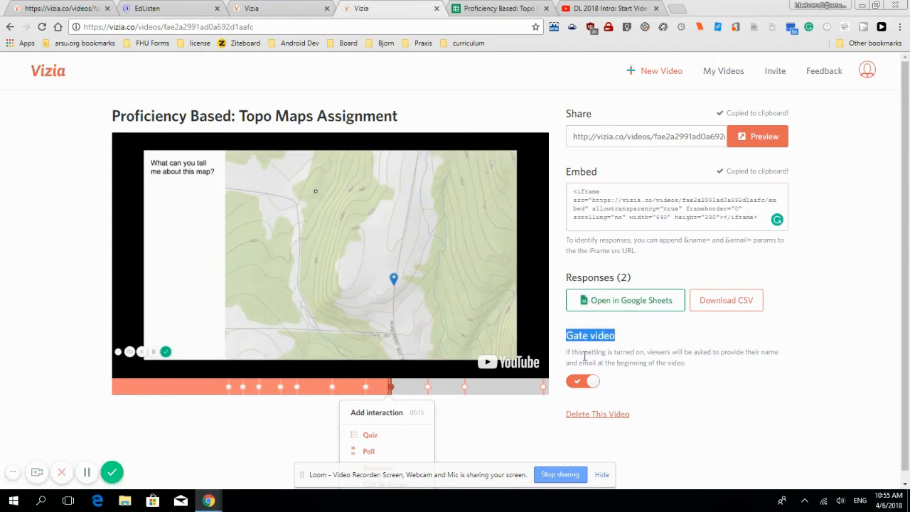
left_click(584, 356)
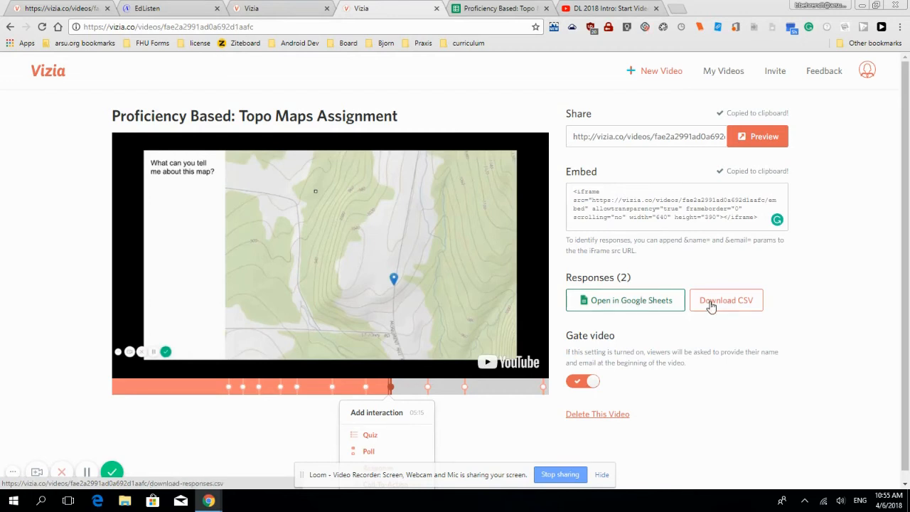
Switch to the Topo Maps Assignment response spreadsheet in Google Sheets and reload it to examine the viewers' answers
left_click(504, 8)
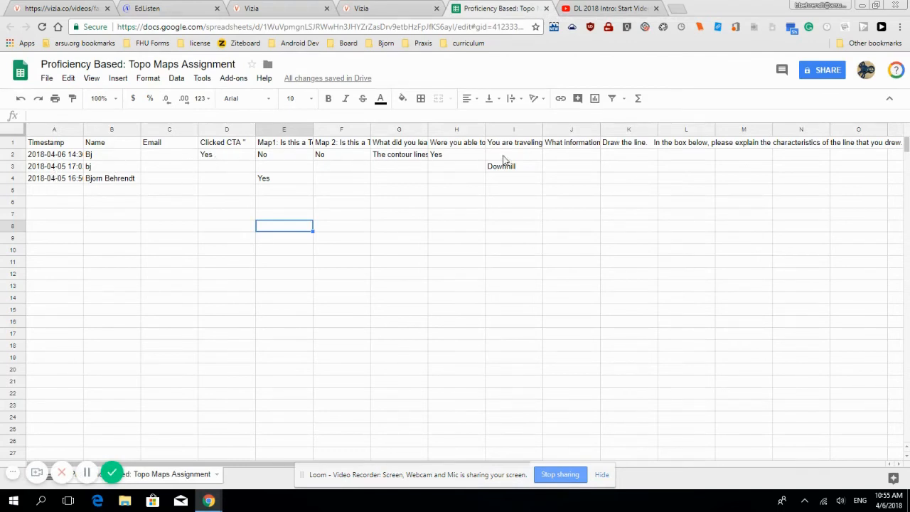
left_click(43, 27)
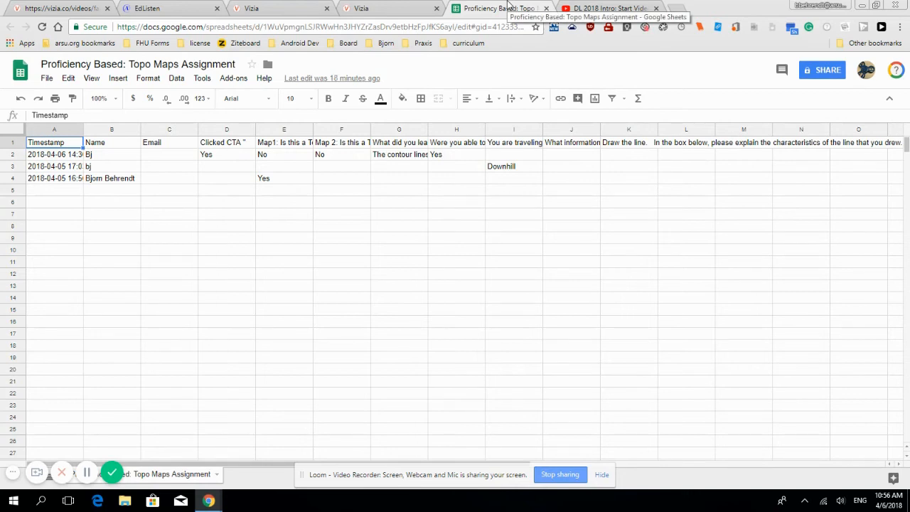
Start adding a new video in Vizia and copy the address of the YouTube video DL 2018 Intro: Start Video Blogging
left_click(263, 8)
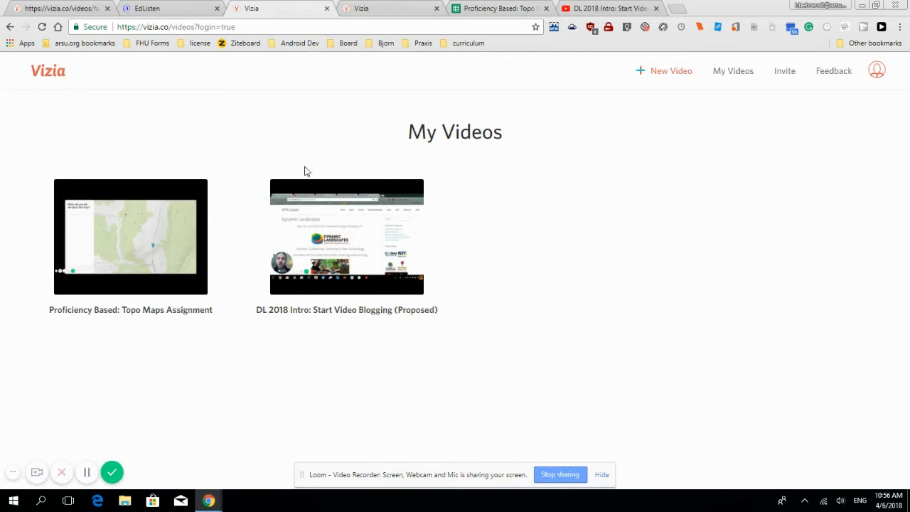
left_click(666, 75)
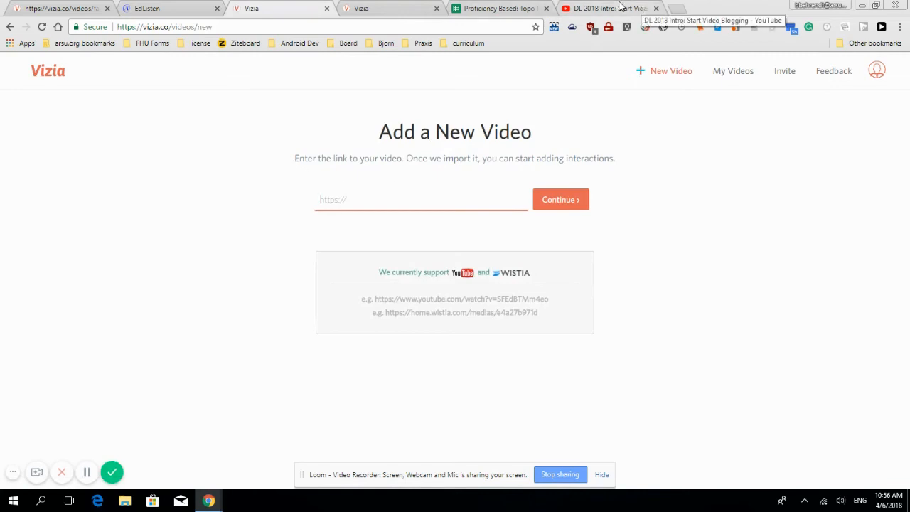
left_click(620, 7)
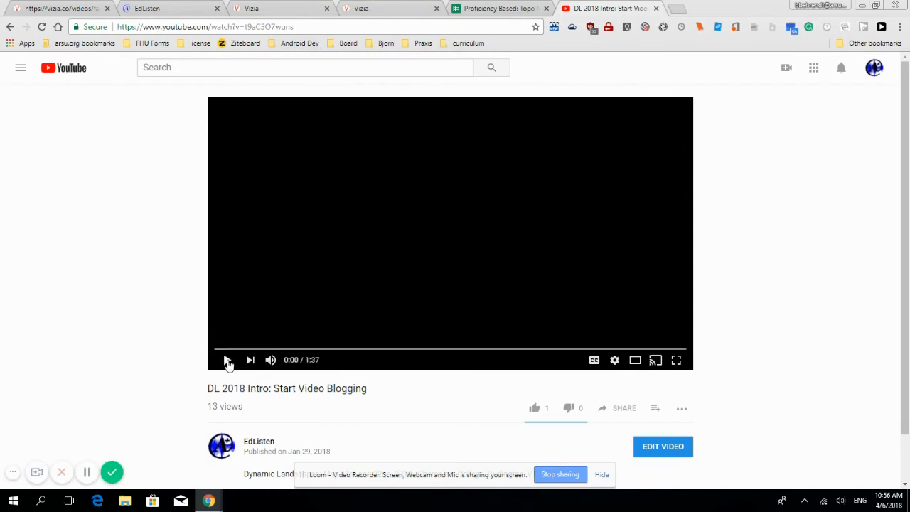
left_click_drag(222, 388, 366, 388)
left_click(366, 388)
left_click(324, 27)
key("ctrl+c")
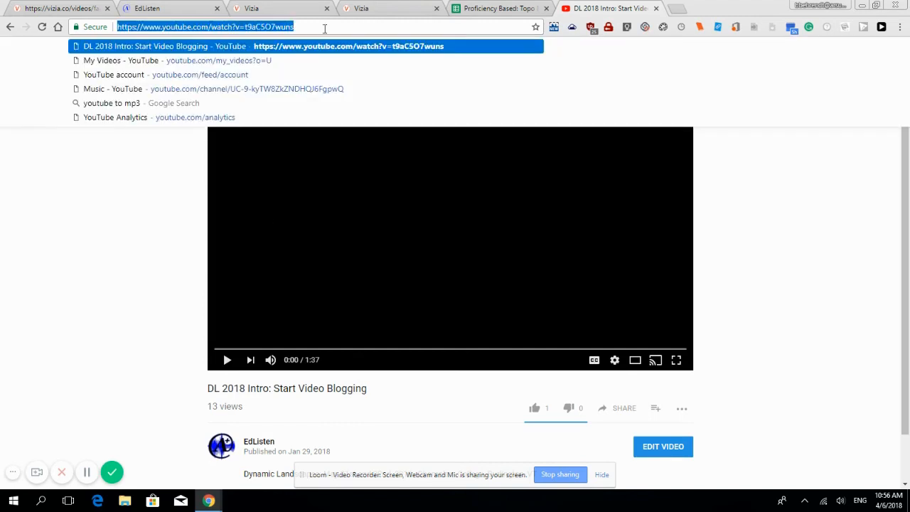
left_click(297, 8)
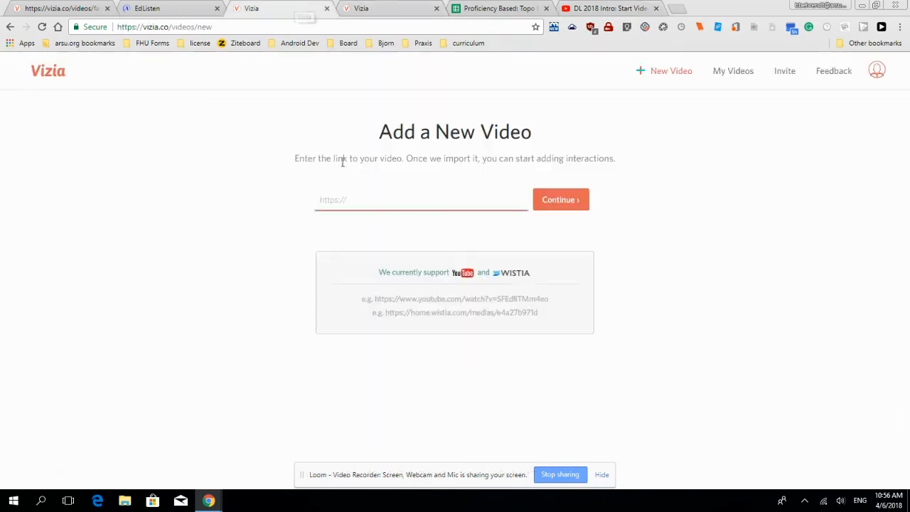
key("ctrl+v")
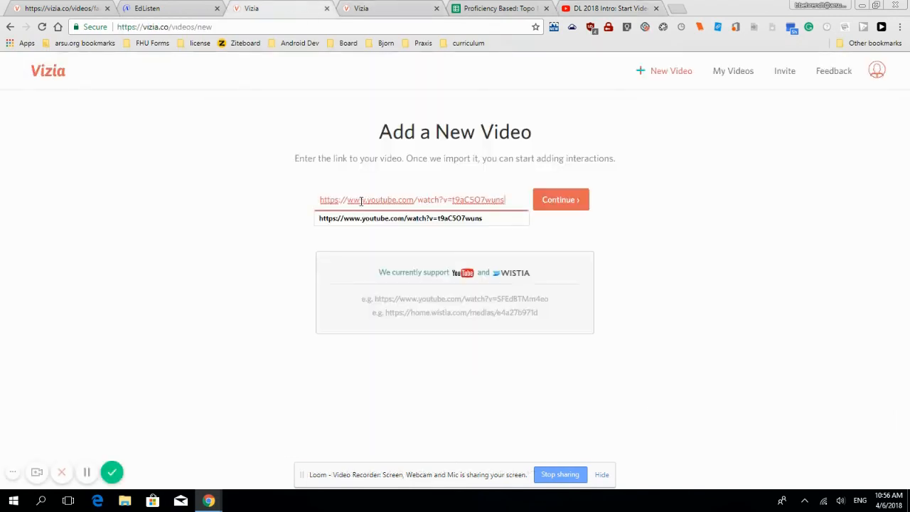
left_click(558, 200)
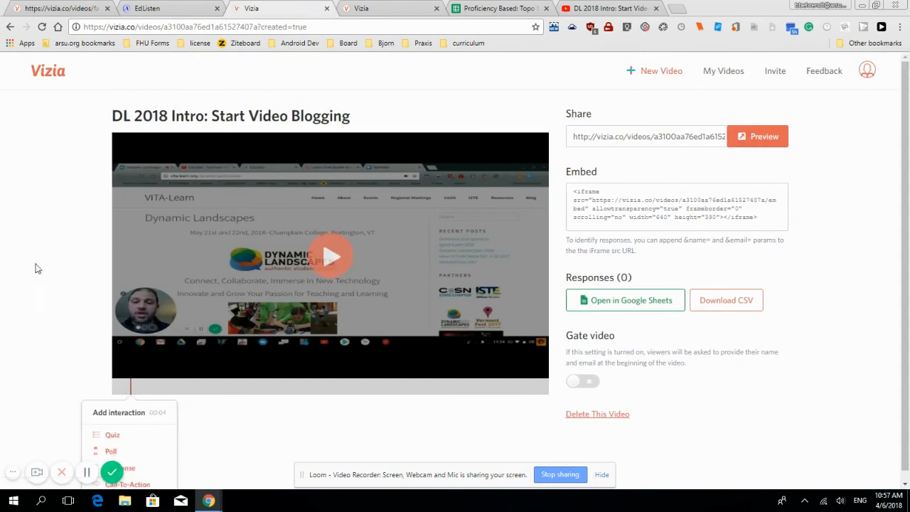
Start a new poll at about 00:14 on the timeline of the DL 2018 Intro video
left_click(141, 388)
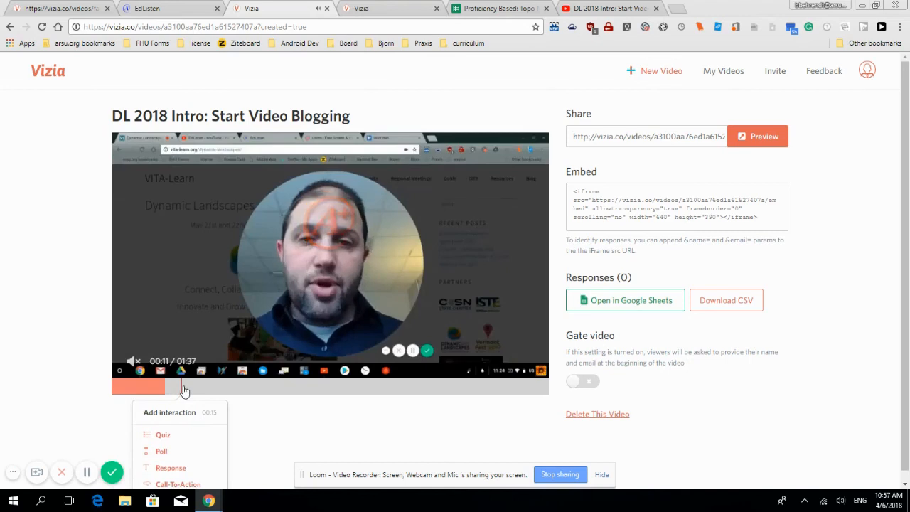
left_click(158, 453)
left_click(251, 210)
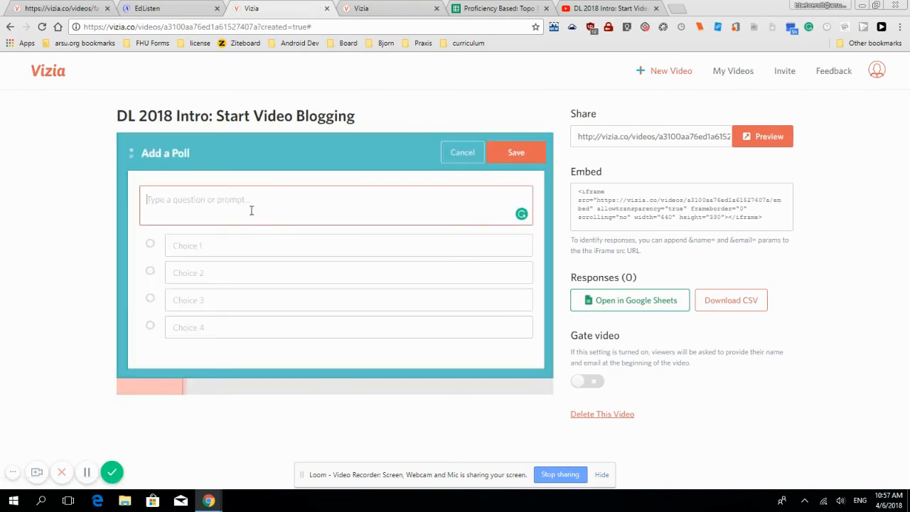
type("Ho")
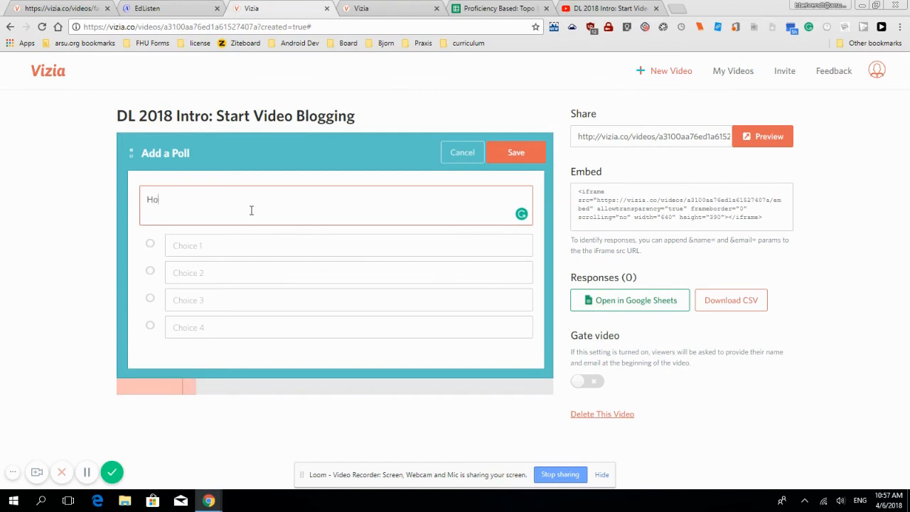
type("w mnay")
key("BackSpace")
key("BackSpace")
key("BackSpace")
type("any people have ")
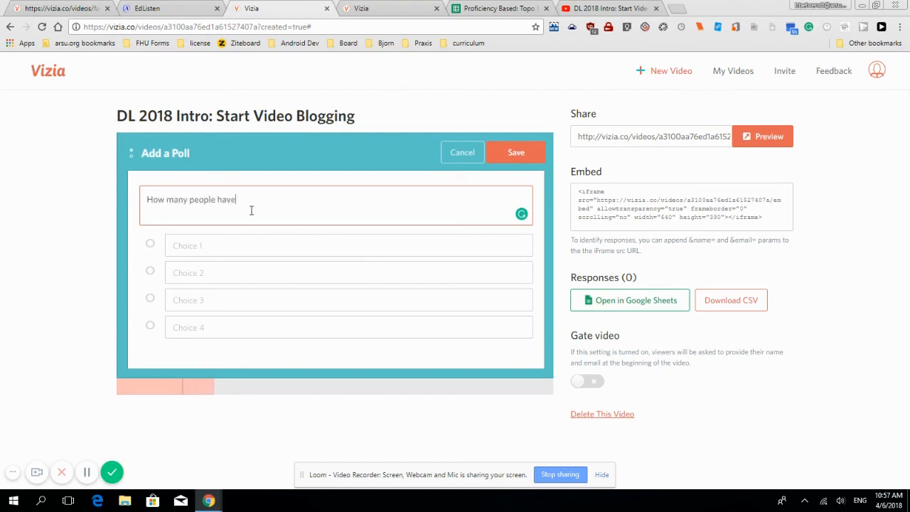
type("po")
key("BackSpace")
key("BackSpace")
key("BackSpace")
key("BackSpace")
key("BackSpace")
key("BackSpace")
key("BackSpace")
key("BackSpace")
key("BackSpace")
key("BackSpace")
key("BackSpace")
key("BackSpace")
key("BackSpace")
key("BackSpace")
key("BackSpace")
key("BackSpace")
key("BackSpace")
key("BackSpace")
key("BackSpace")
key("BackSpace")
Enter the poll question "Have you ever posted a YouTube Video"
type("Have")
type("ost")
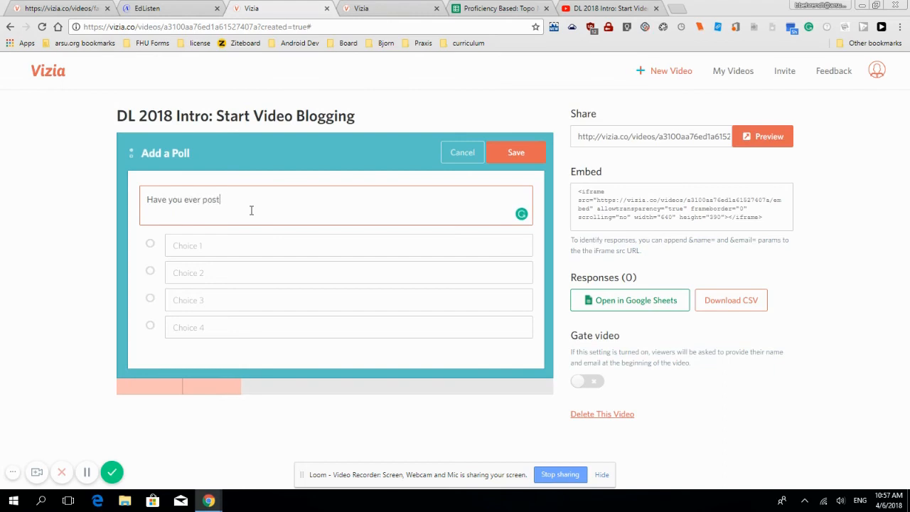
type("ed a Yout")
type("Tube Video")
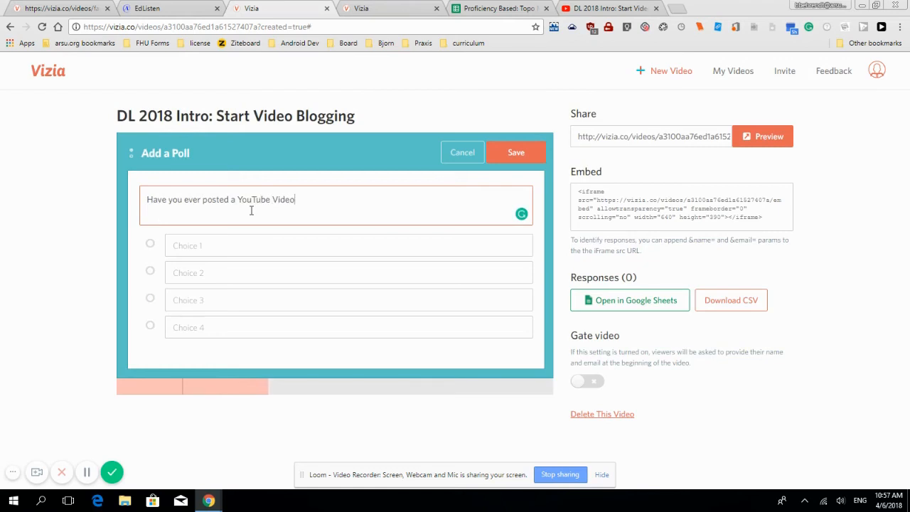
Enter Yes and No as the poll's answer choices and save the poll
left_click(231, 245)
type("YeN")
left_click(67, 235)
left_click(517, 153)
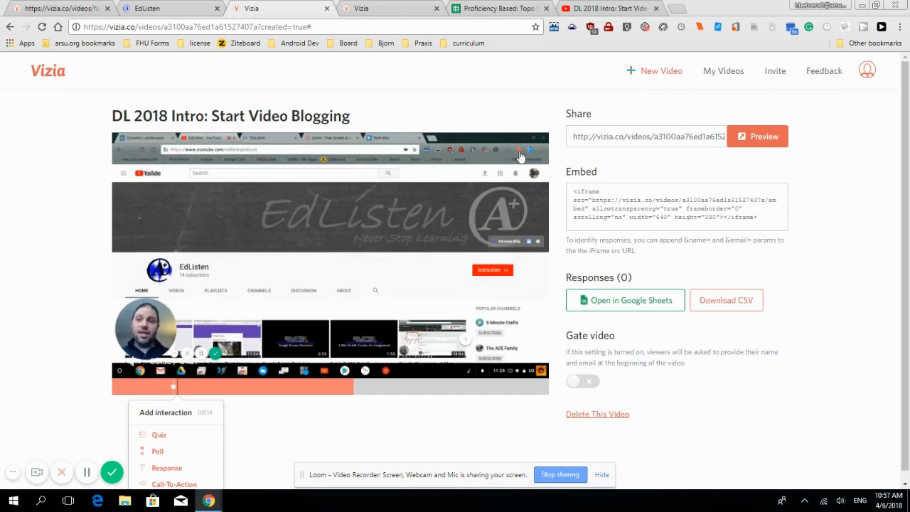
Copy the share link of the DL 2018 Intro video and read the description of its Gate video setting
left_click(630, 140)
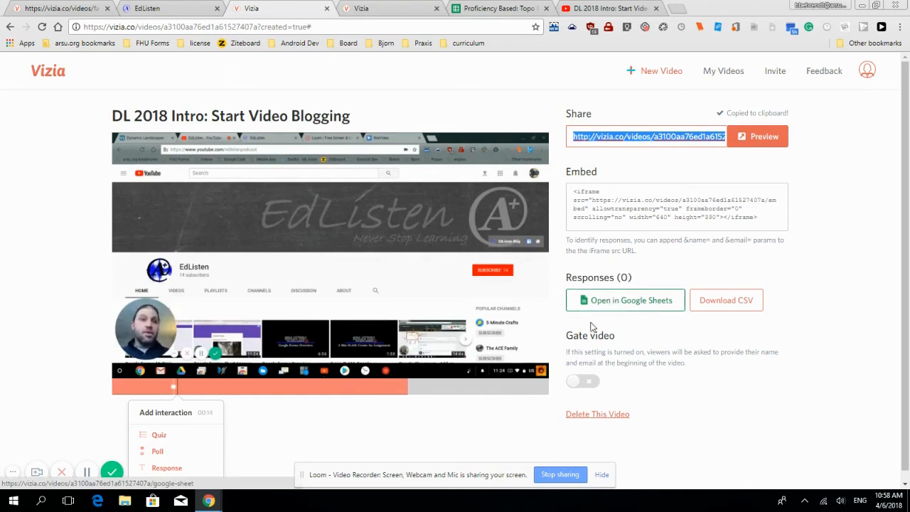
left_click_drag(572, 335, 634, 363)
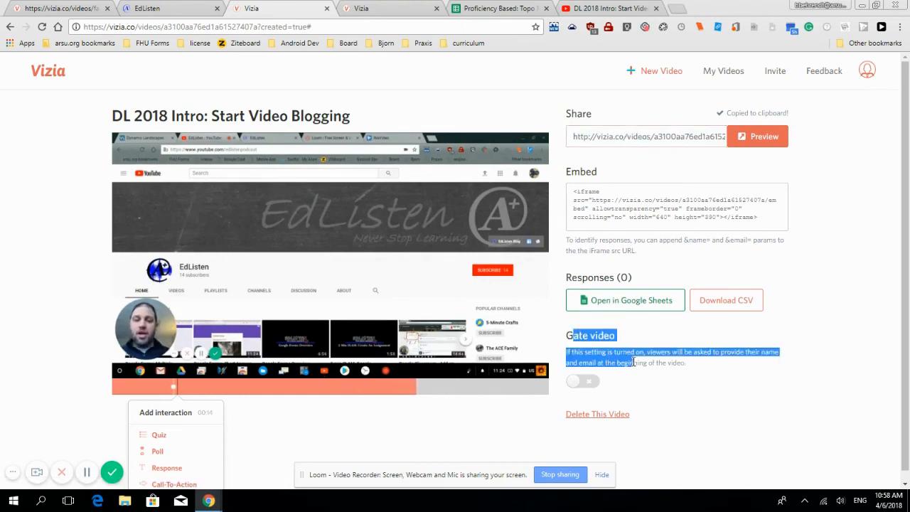
left_click(634, 363)
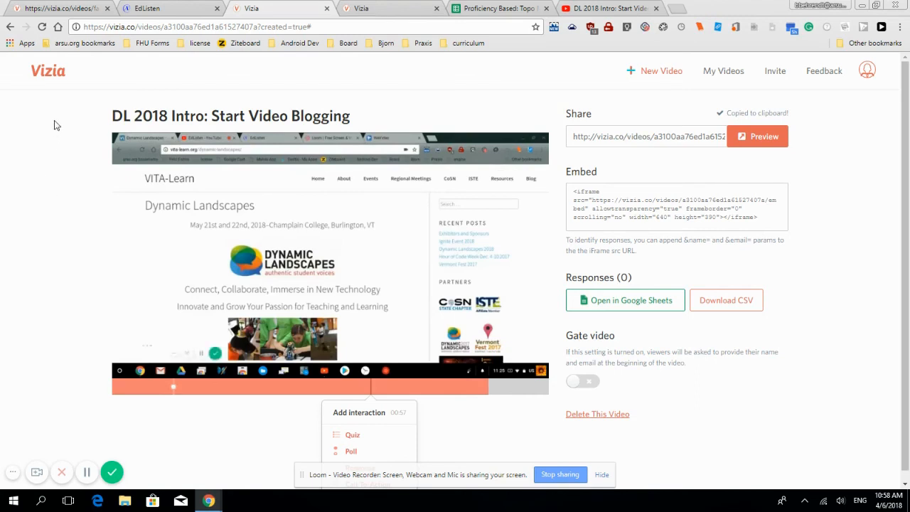
Return to the Vizia home page
left_click(45, 73)
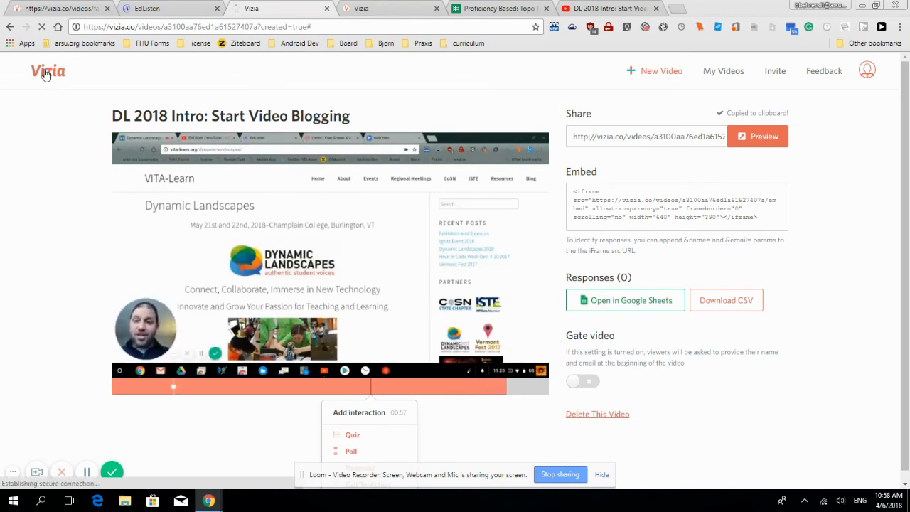